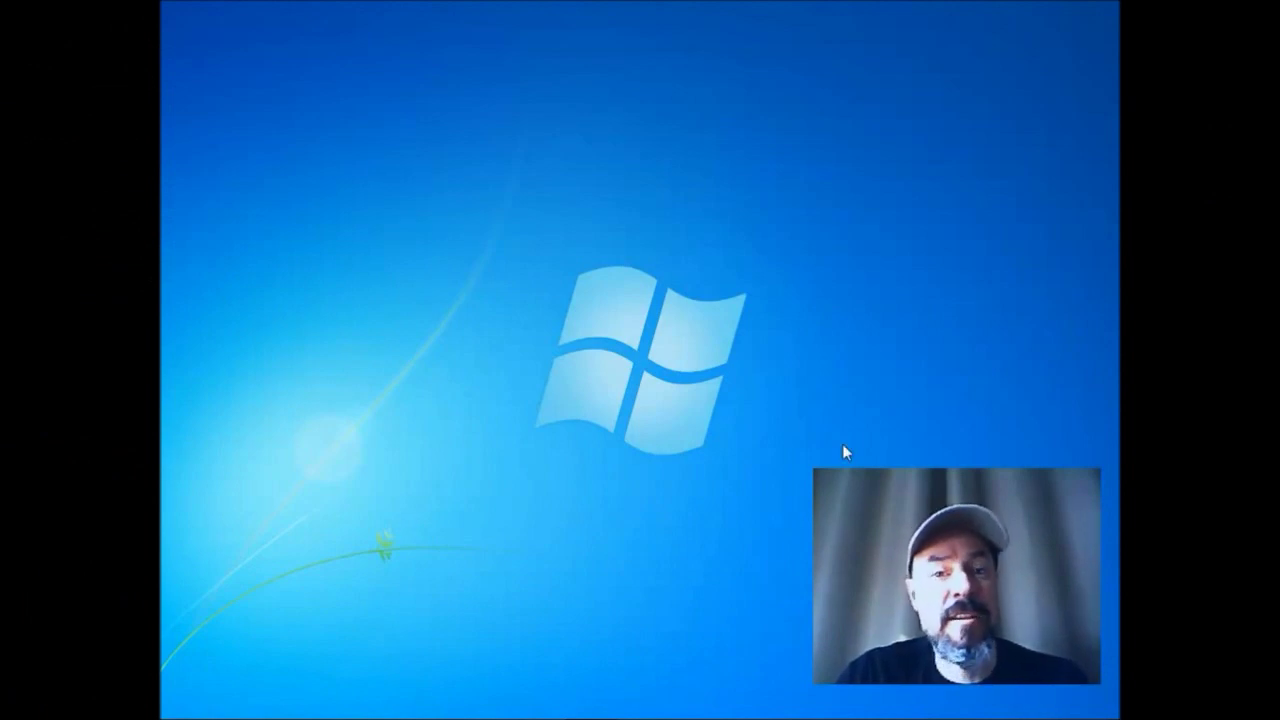
# Pause the screen recorder and put the cursor on Notepad's default gateway line.
pyautogui.moveTo(650, 715)
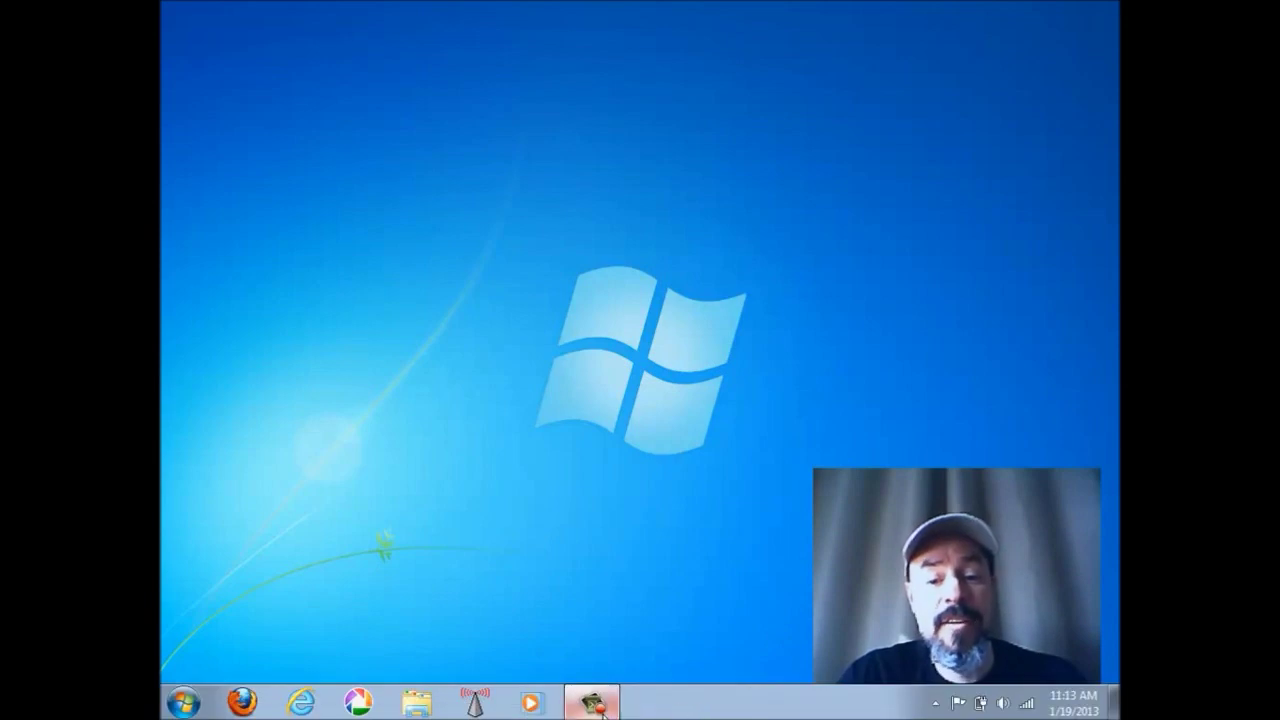
pyautogui.click(592, 703)
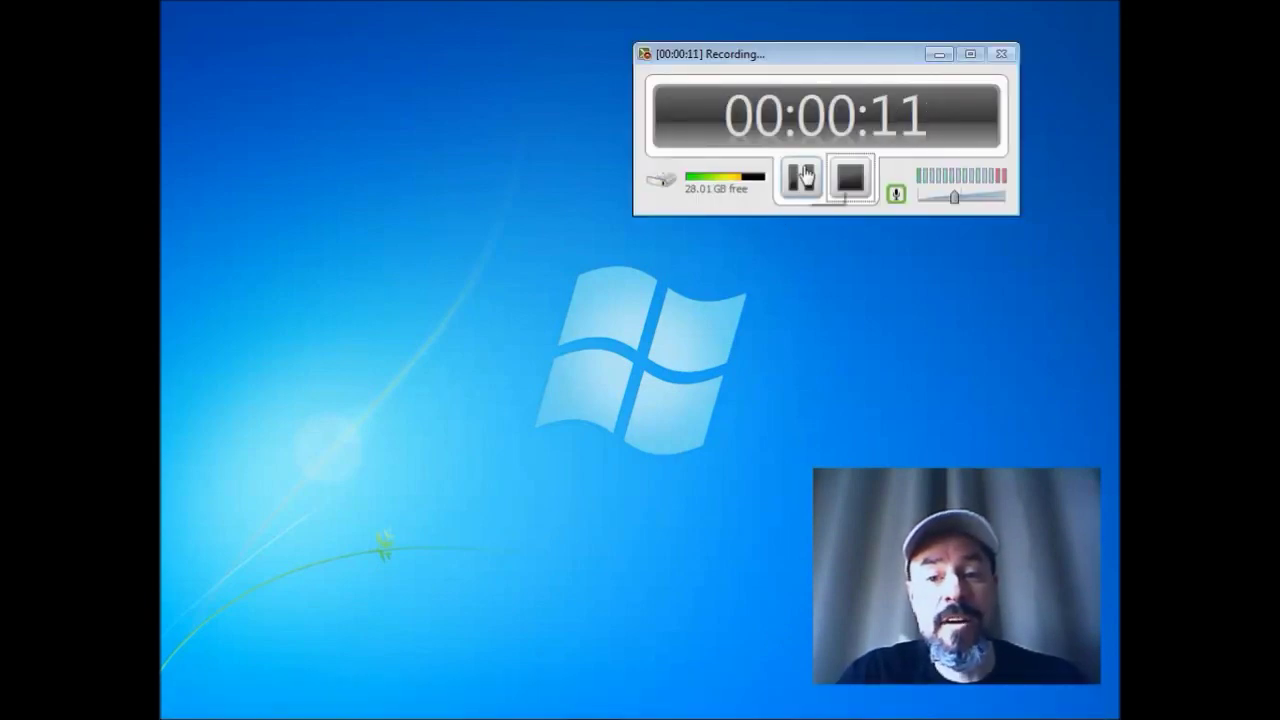
pyautogui.click(806, 176)
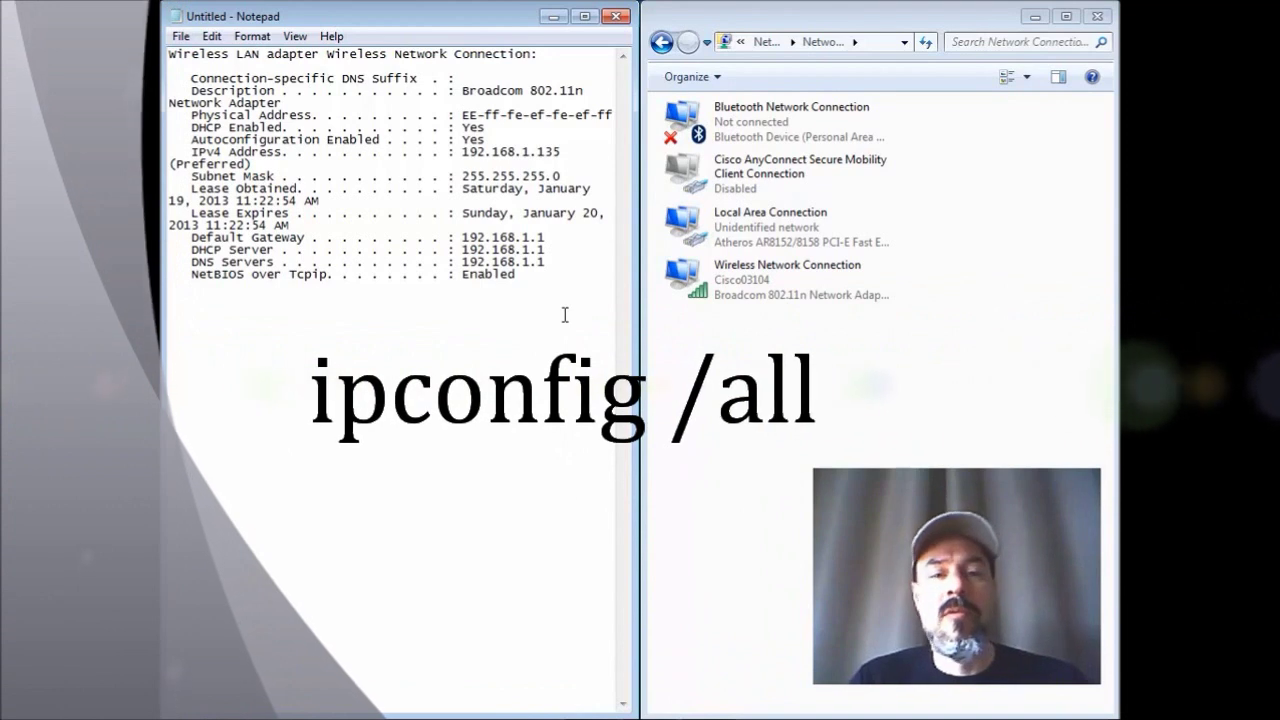
pyautogui.click(556, 238)
# Copy the default gateway address 192.168.1.1 from Notepad.
pyautogui.moveTo(556, 238); pyautogui.dragTo(466, 236)
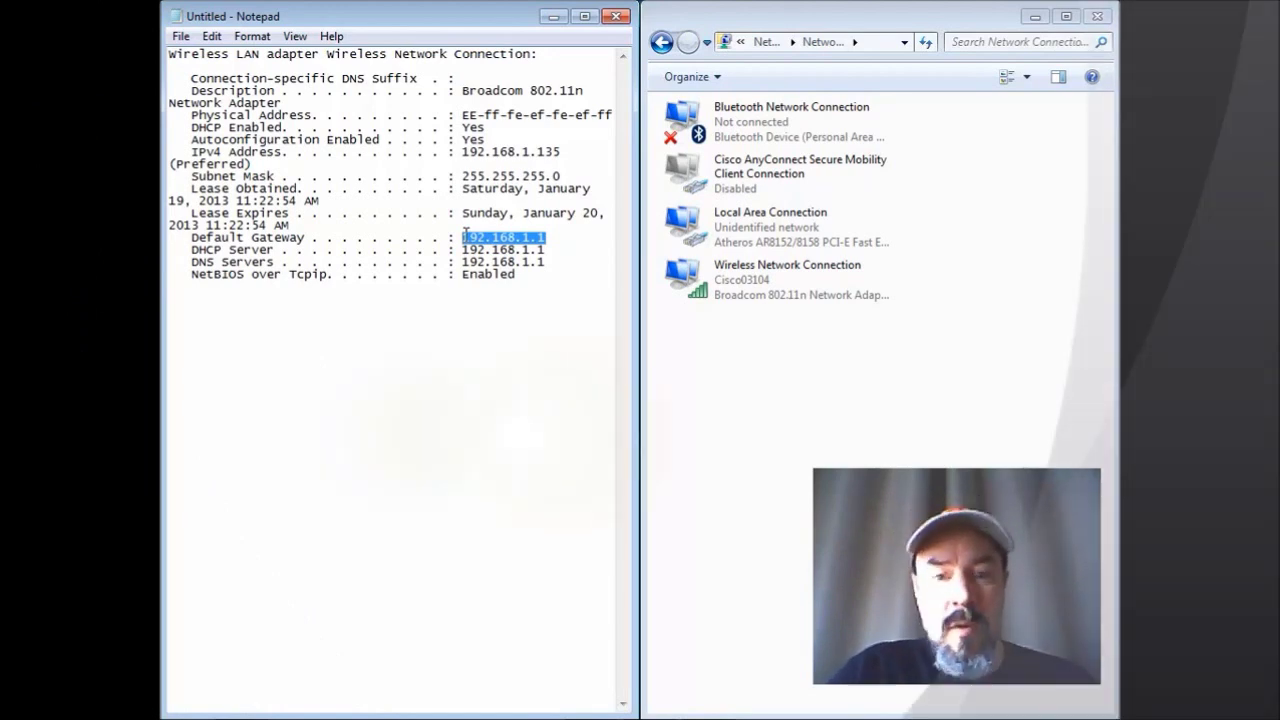
pyautogui.rightClick(495, 243)
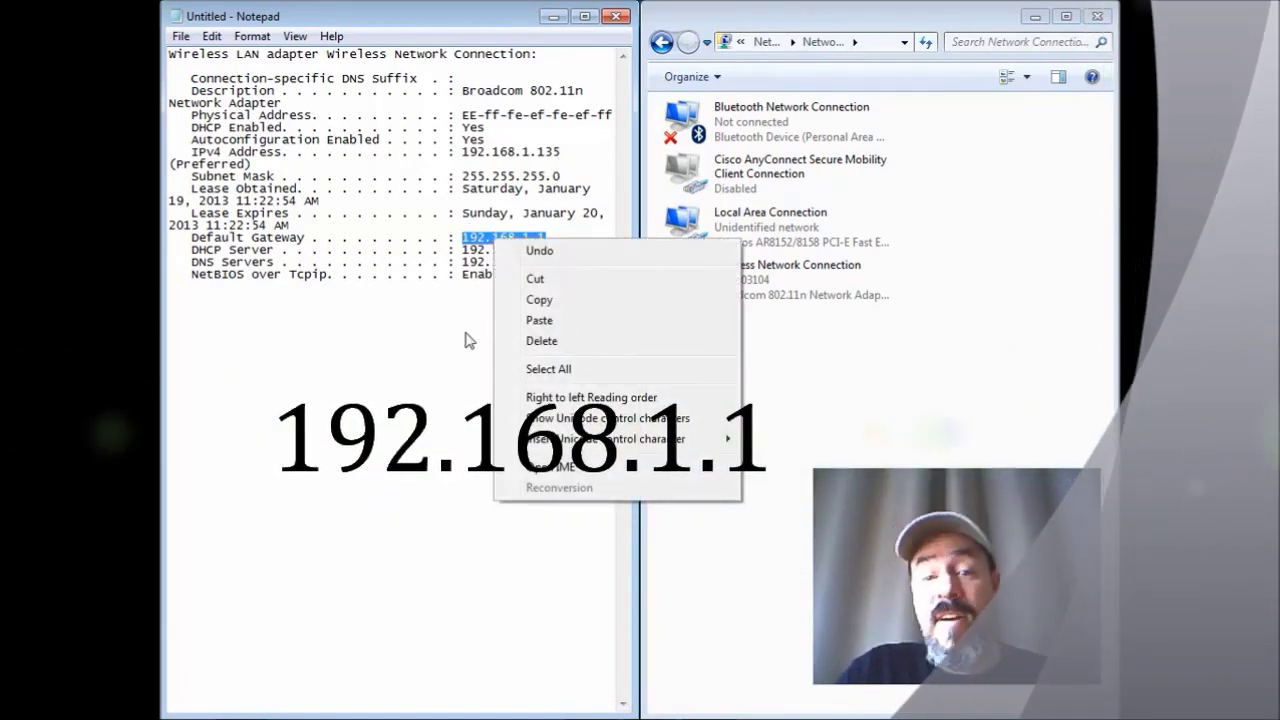
pyautogui.click(547, 305)
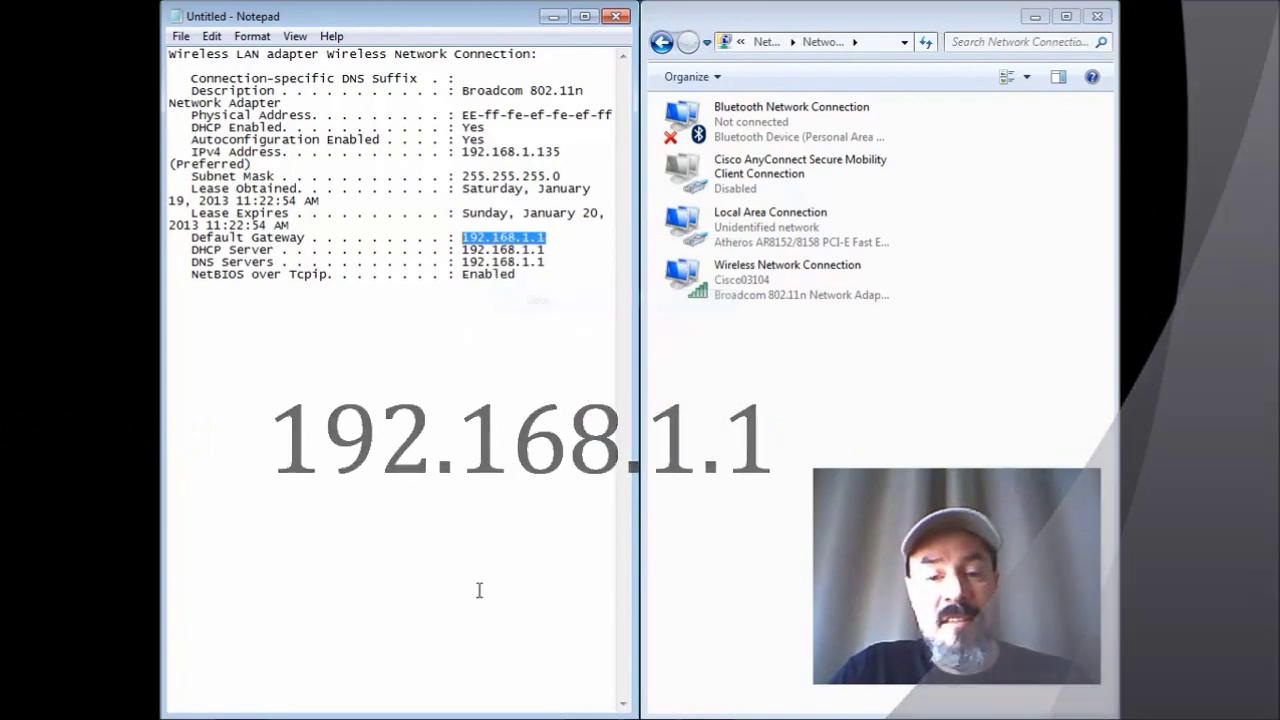
# Bring Firefox with the router's setup page to the front, maximized.
pyautogui.moveTo(242, 703)
pyautogui.click(242, 703)
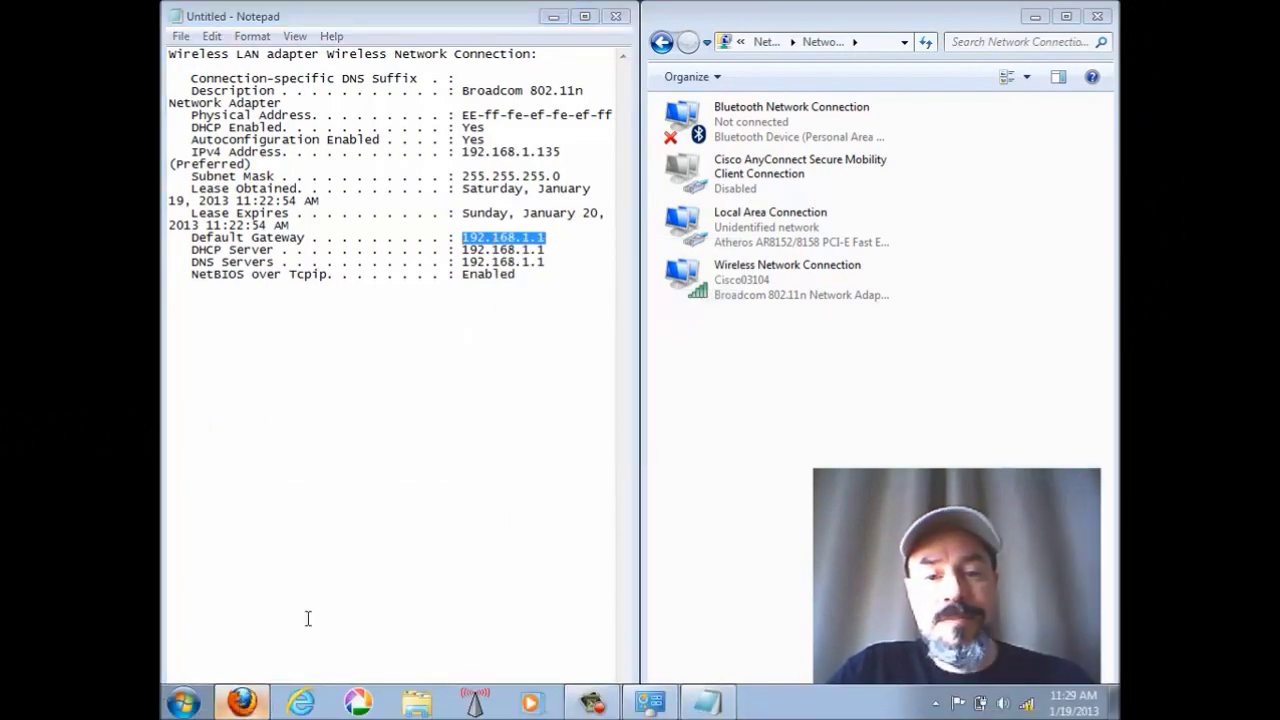
pyautogui.click(1063, 25)
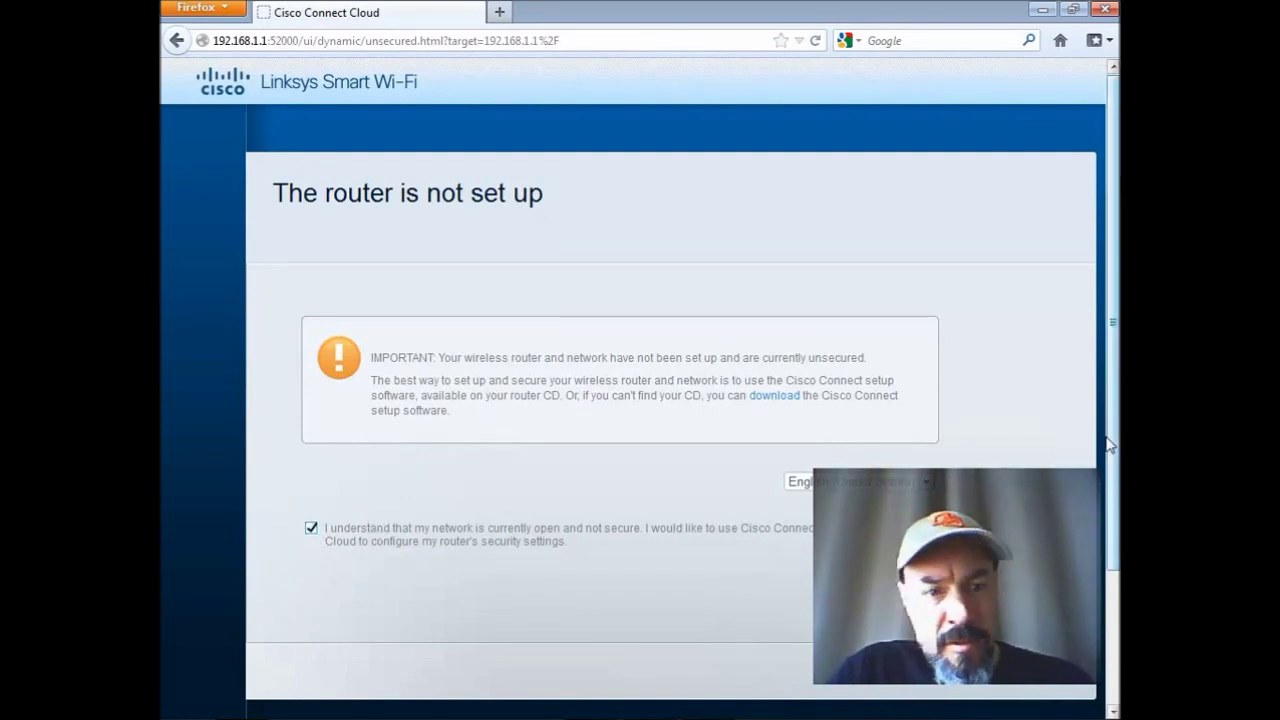
# With 'I understand' checked, go Next past the unsecured-network notice.
pyautogui.moveTo(1112, 445); pyautogui.dragTo(1112, 558)
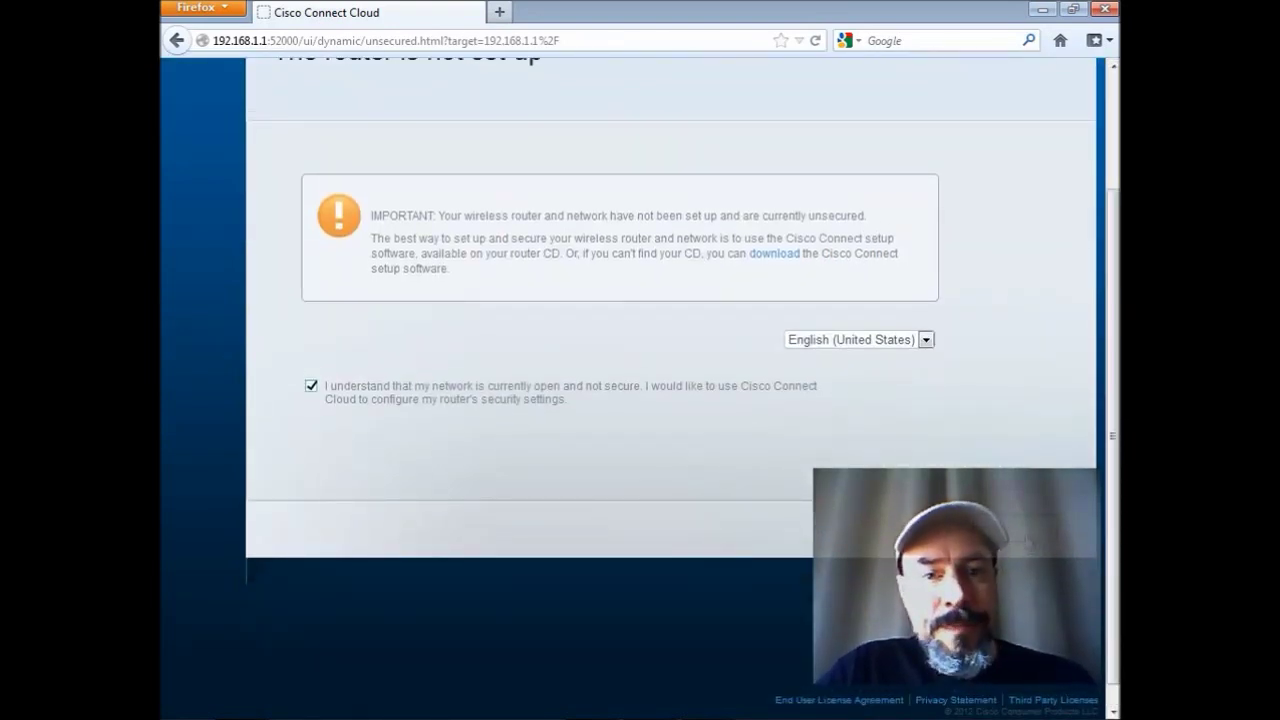
pyautogui.click(1028, 541)
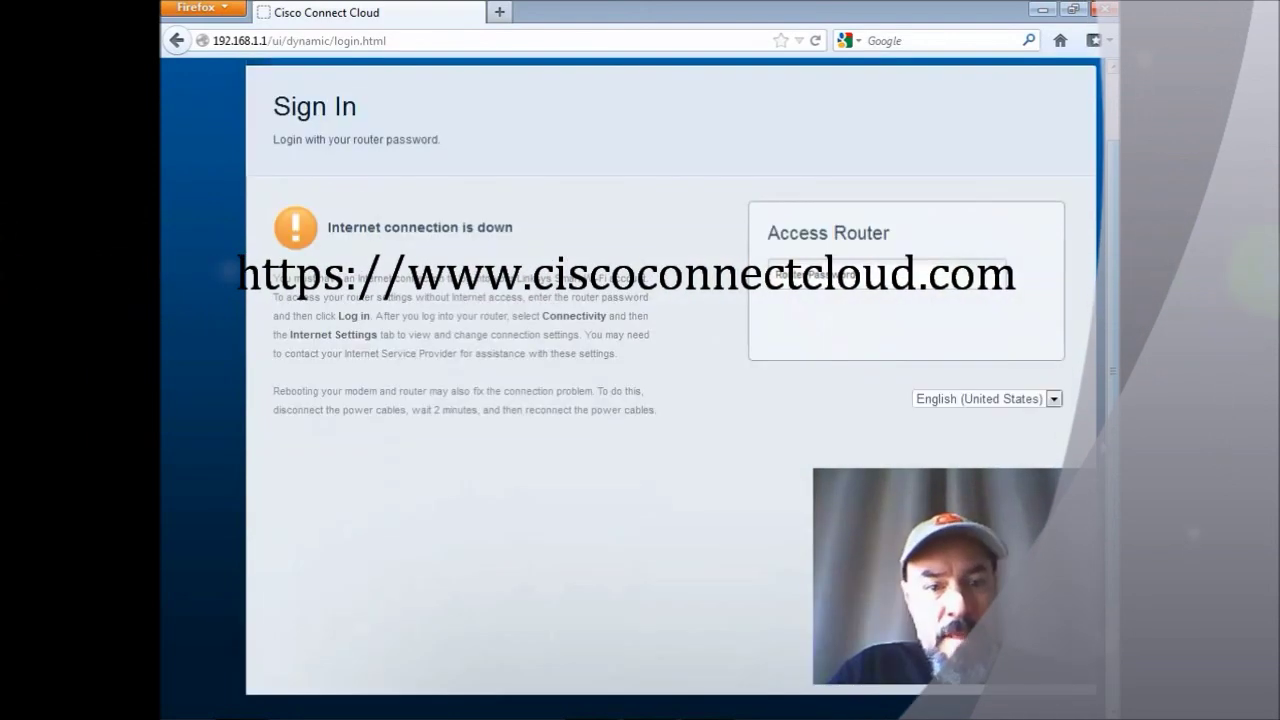
# Log in to the router by entering its default password in the Router Password field.
pyautogui.scroll(1, 670, 400)
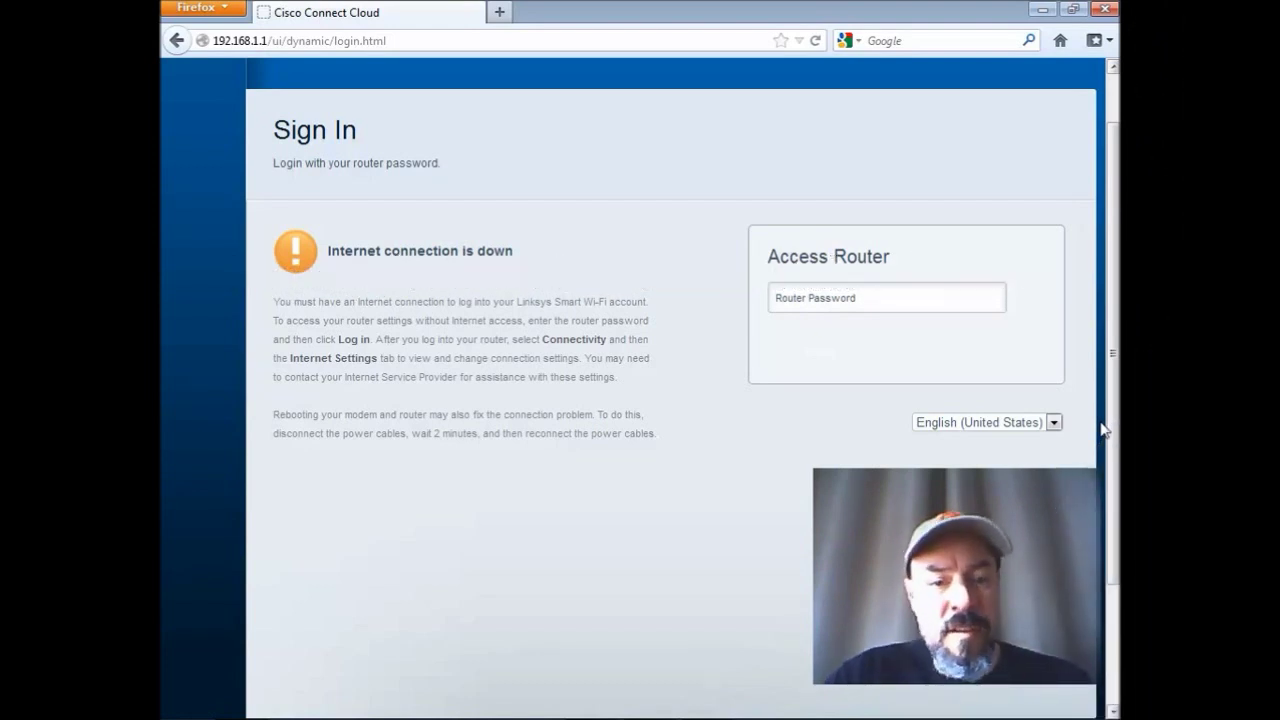
pyautogui.click(863, 314)
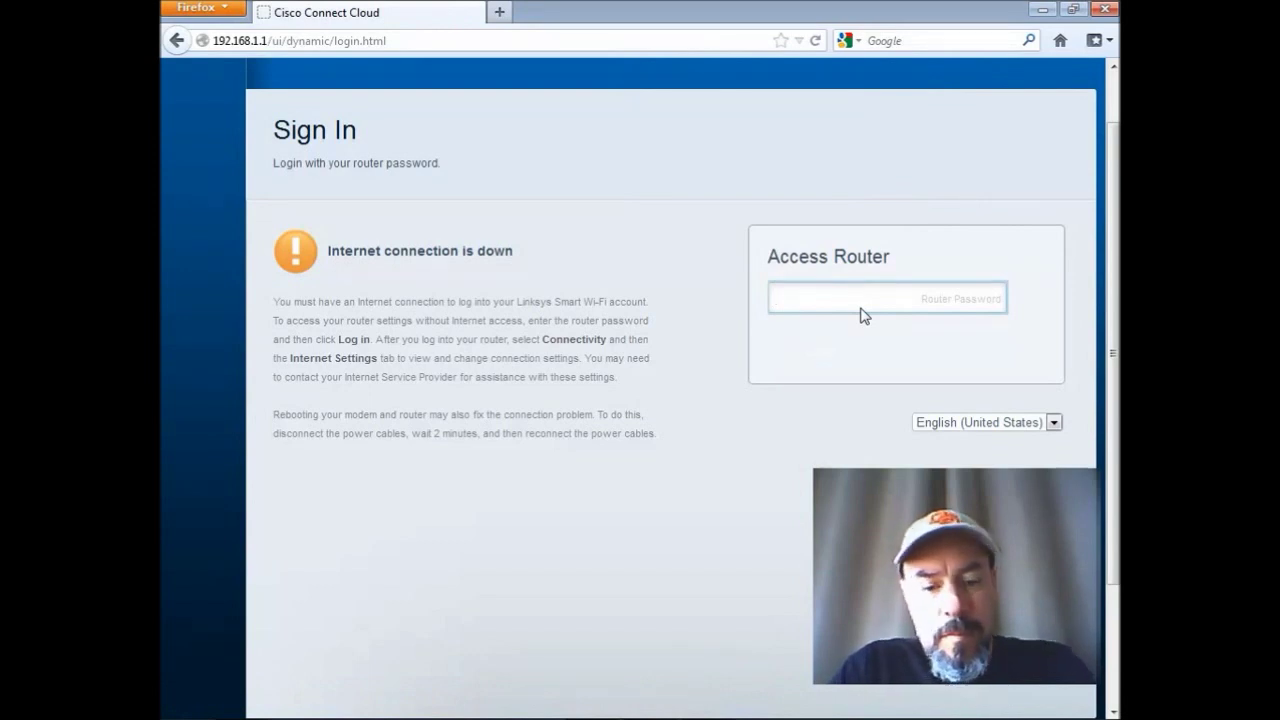
pyautogui.press('Return')
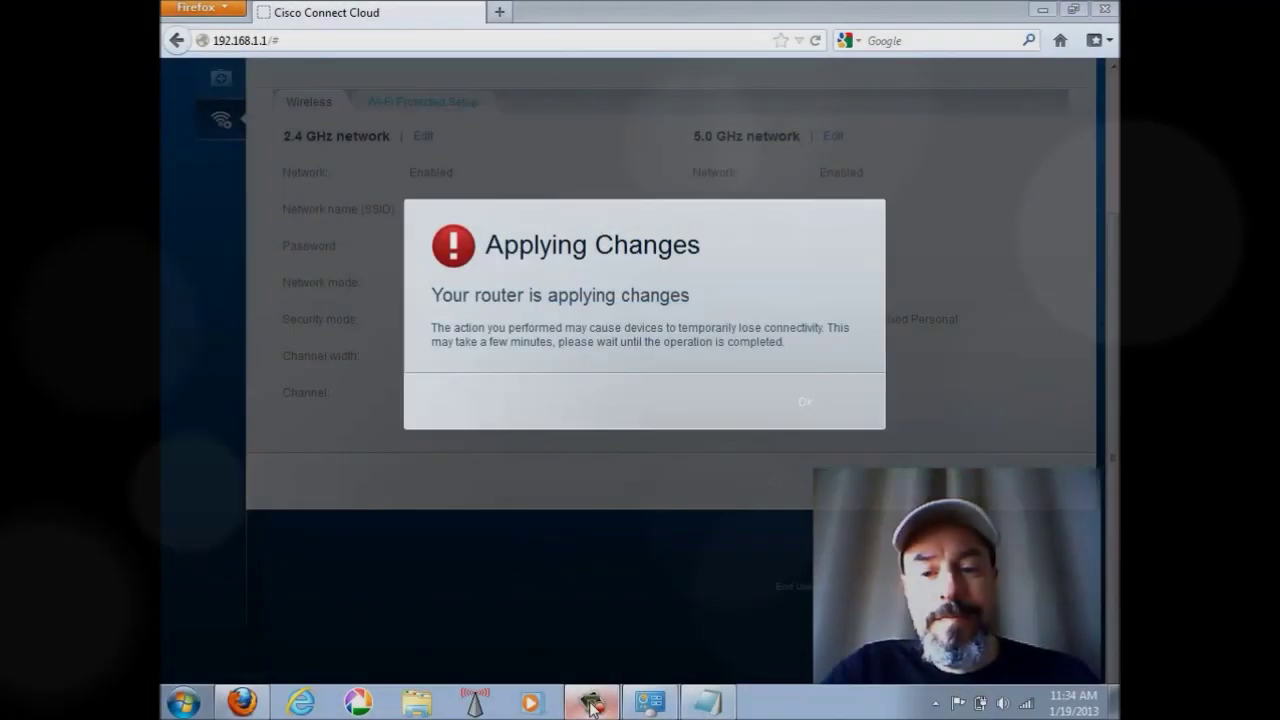
# Pause the screen recorder while the router finishes applying its changes.
pyautogui.click(591, 706)
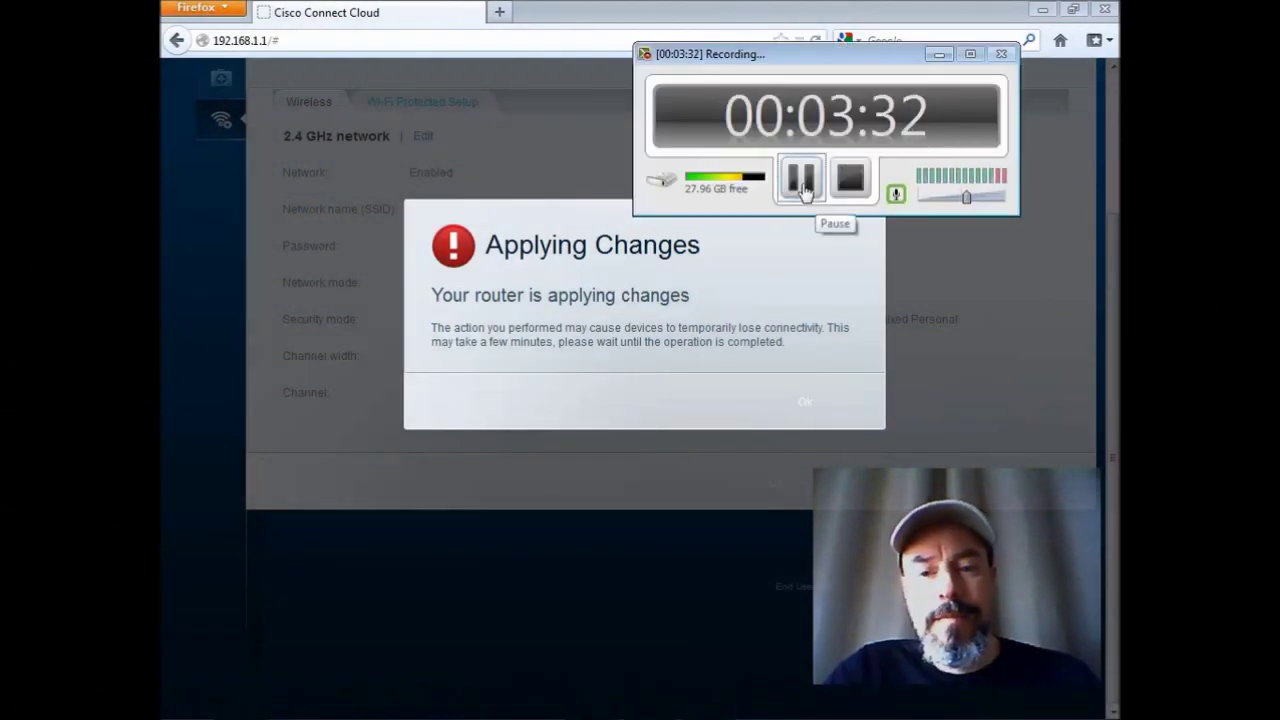
pyautogui.click(803, 188)
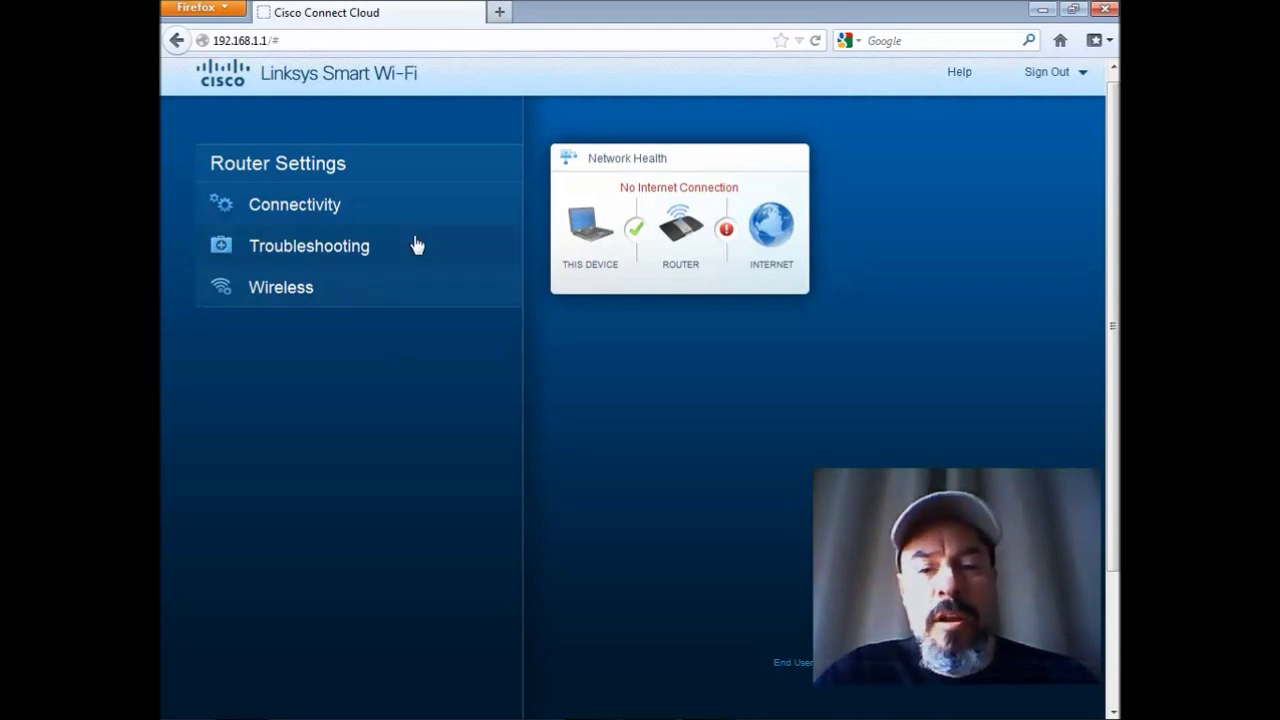
pyautogui.click(323, 204)
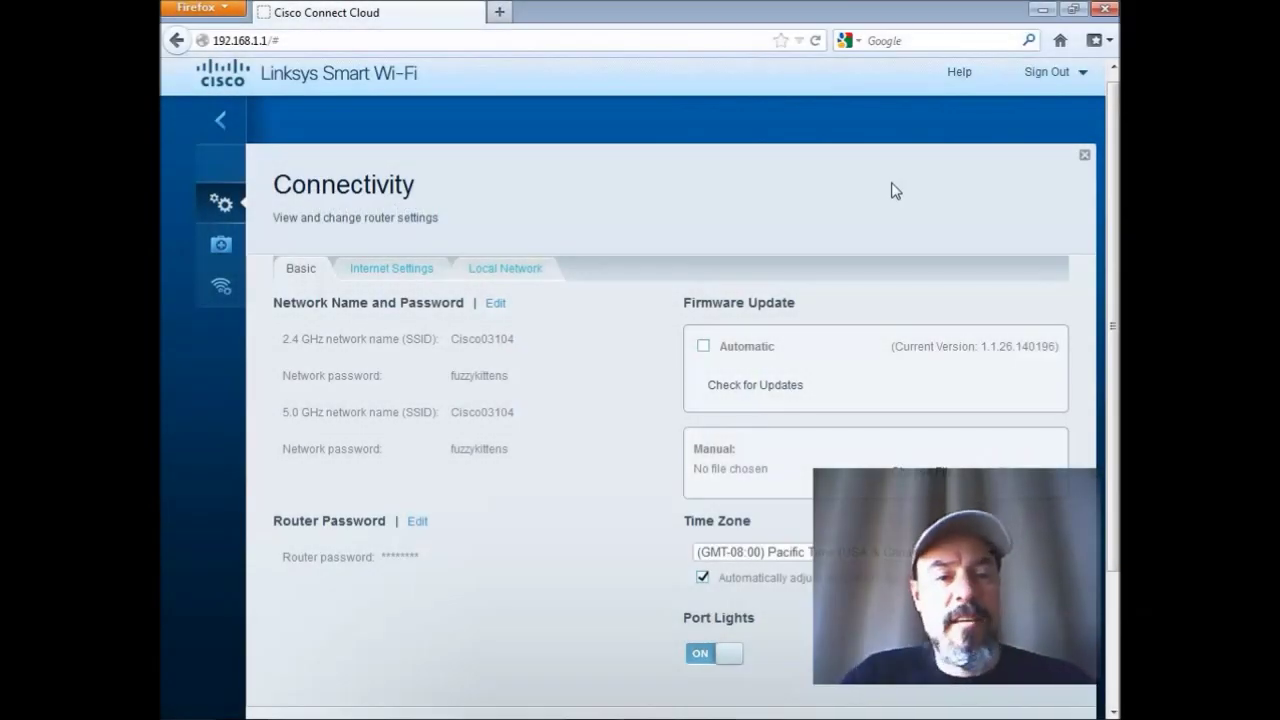
pyautogui.click(221, 121)
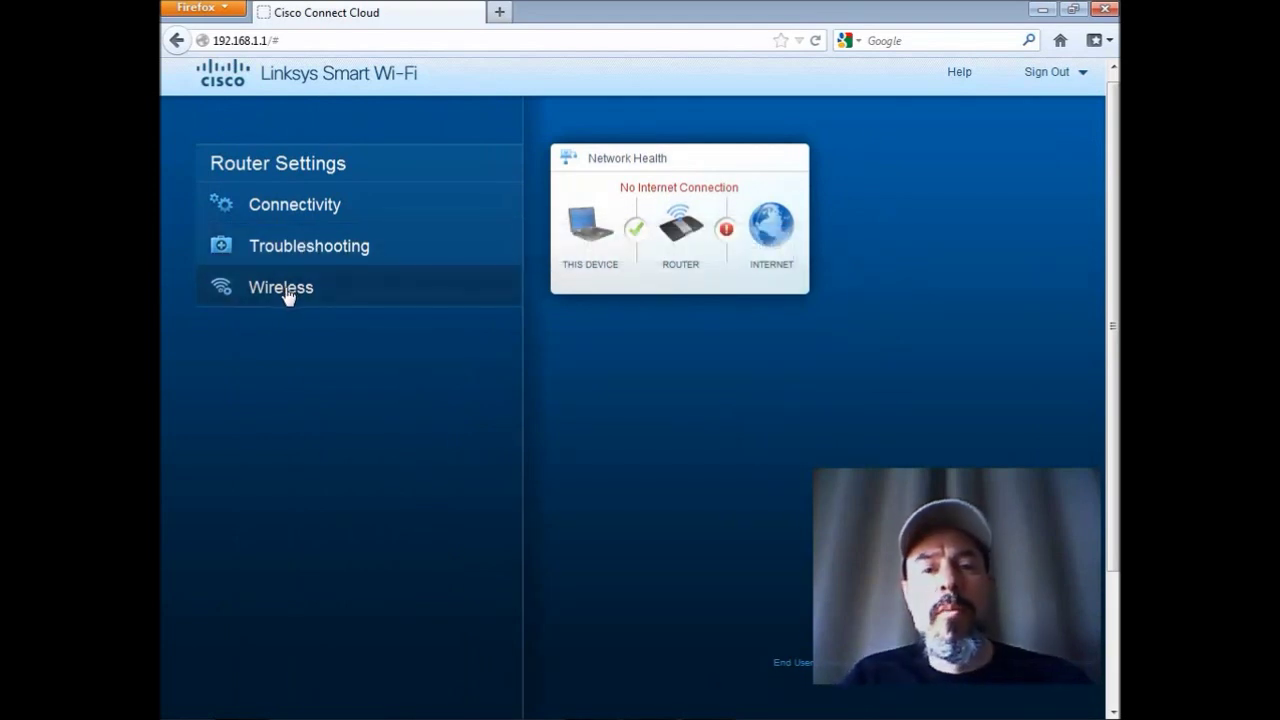
# In Wireless settings, apply a new Wi-Fi password to both the 2.4 GHz and 5.0 GHz bands.
pyautogui.click(285, 290)
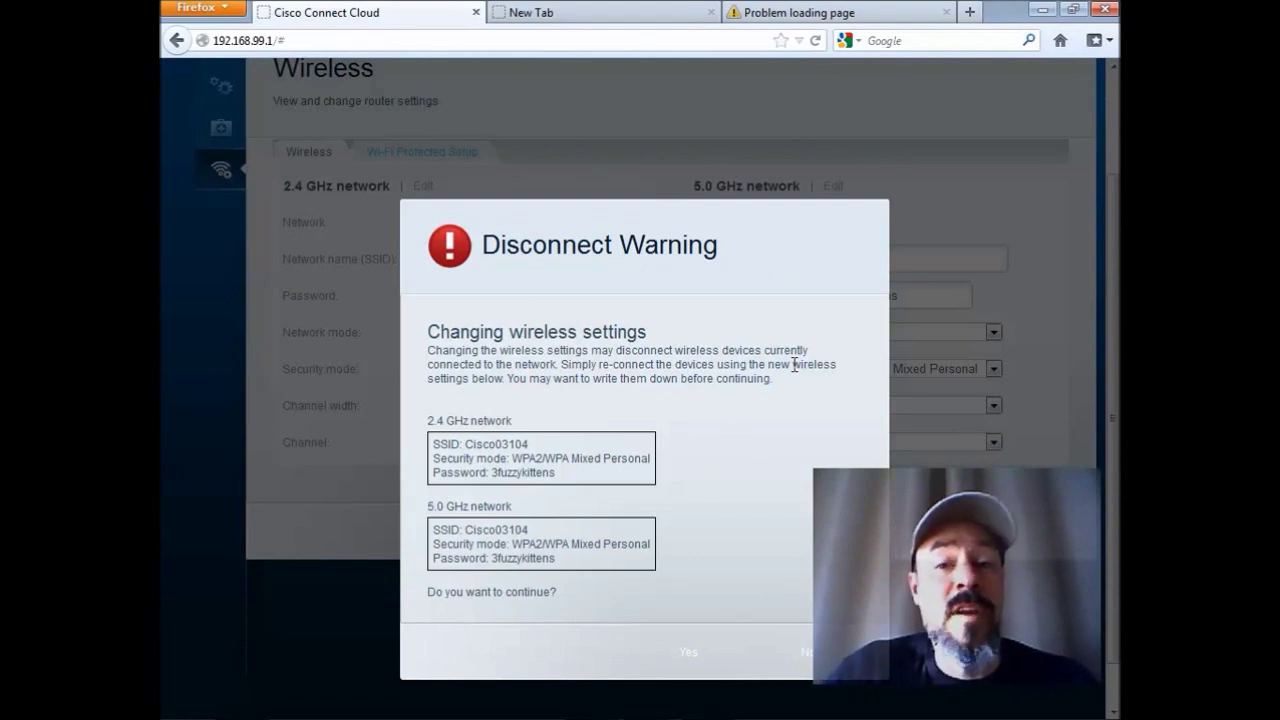
pyautogui.click(686, 652)
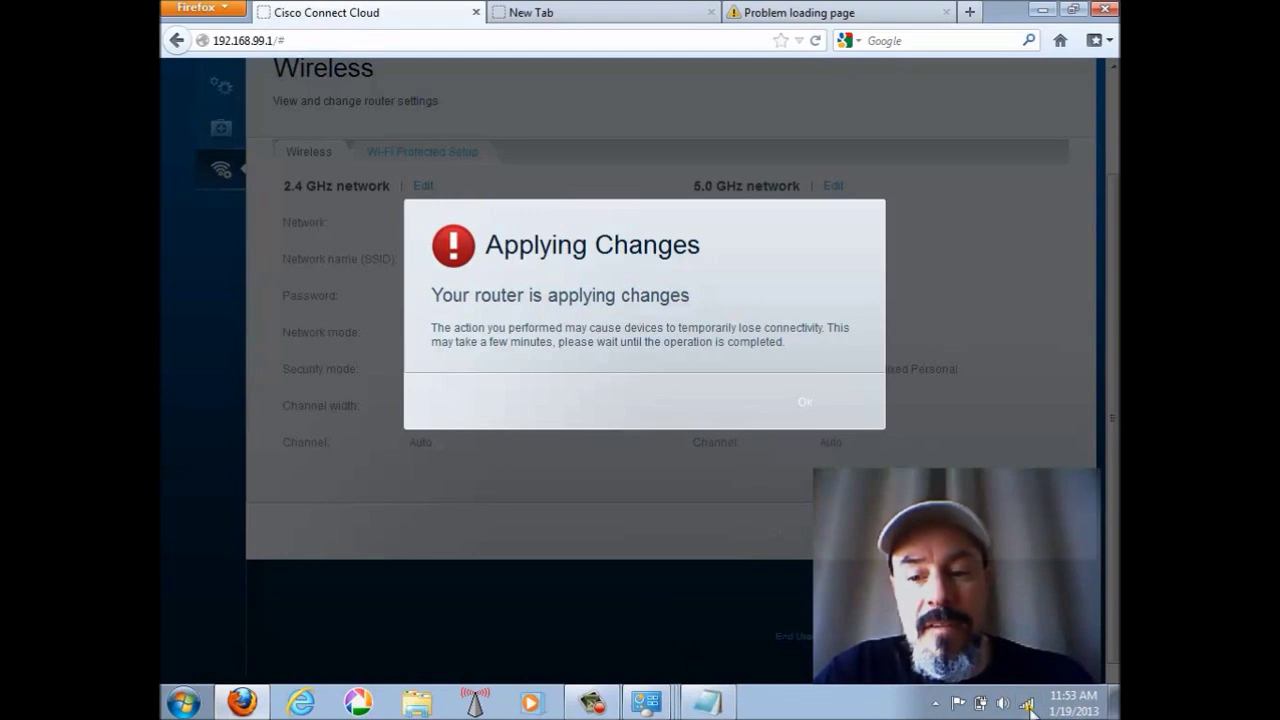
# Reconnect the computer to the Cisco03104 Wi-Fi network using the new security key.
pyautogui.click(1028, 706)
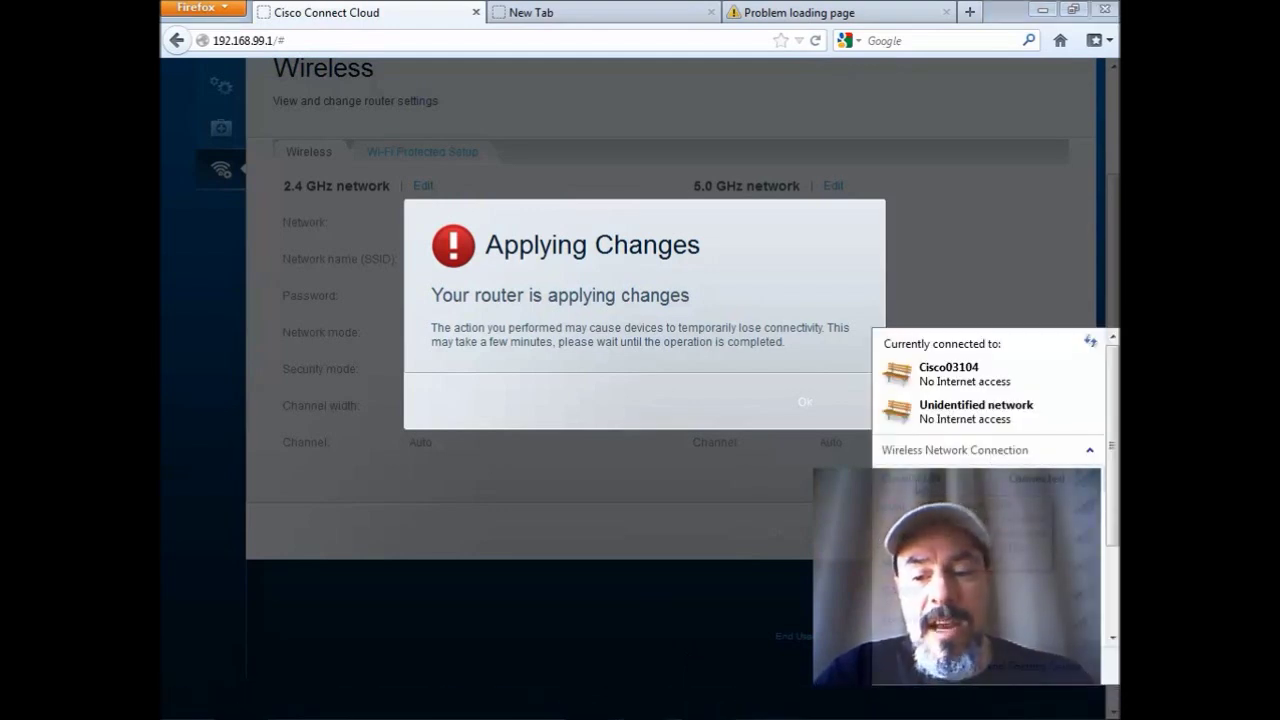
pyautogui.click(990, 485)
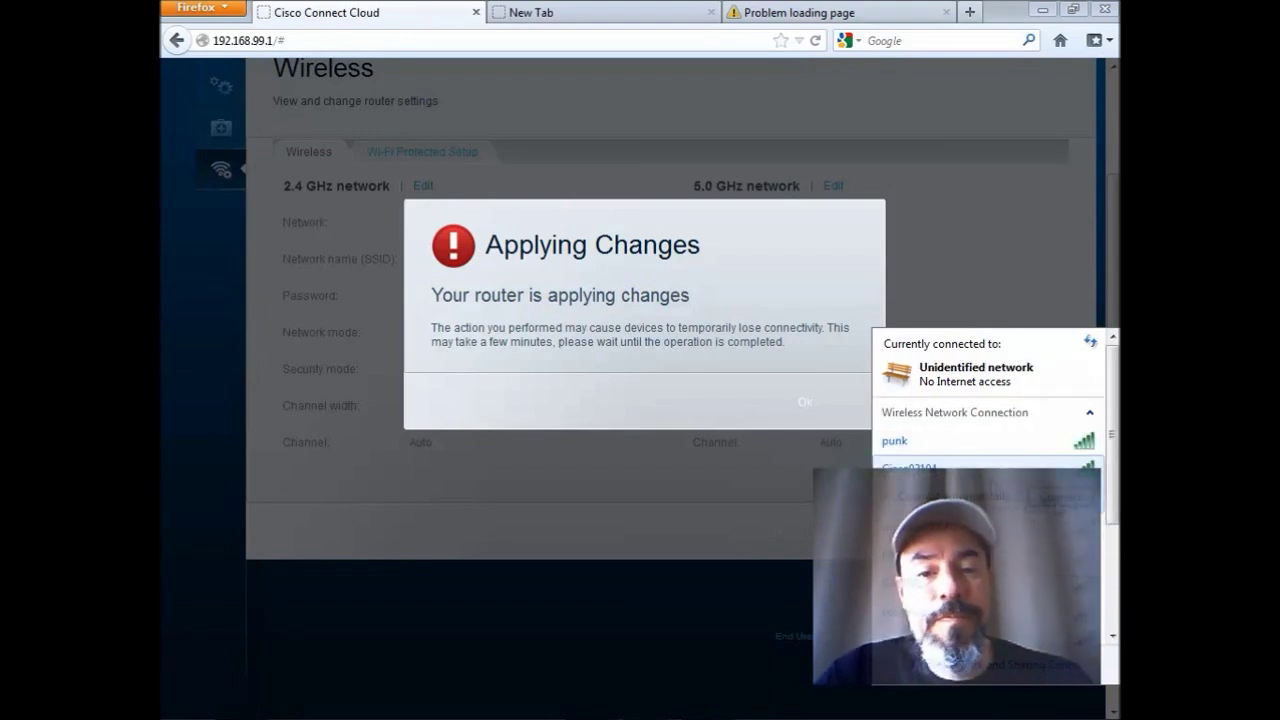
pyautogui.click(1058, 496)
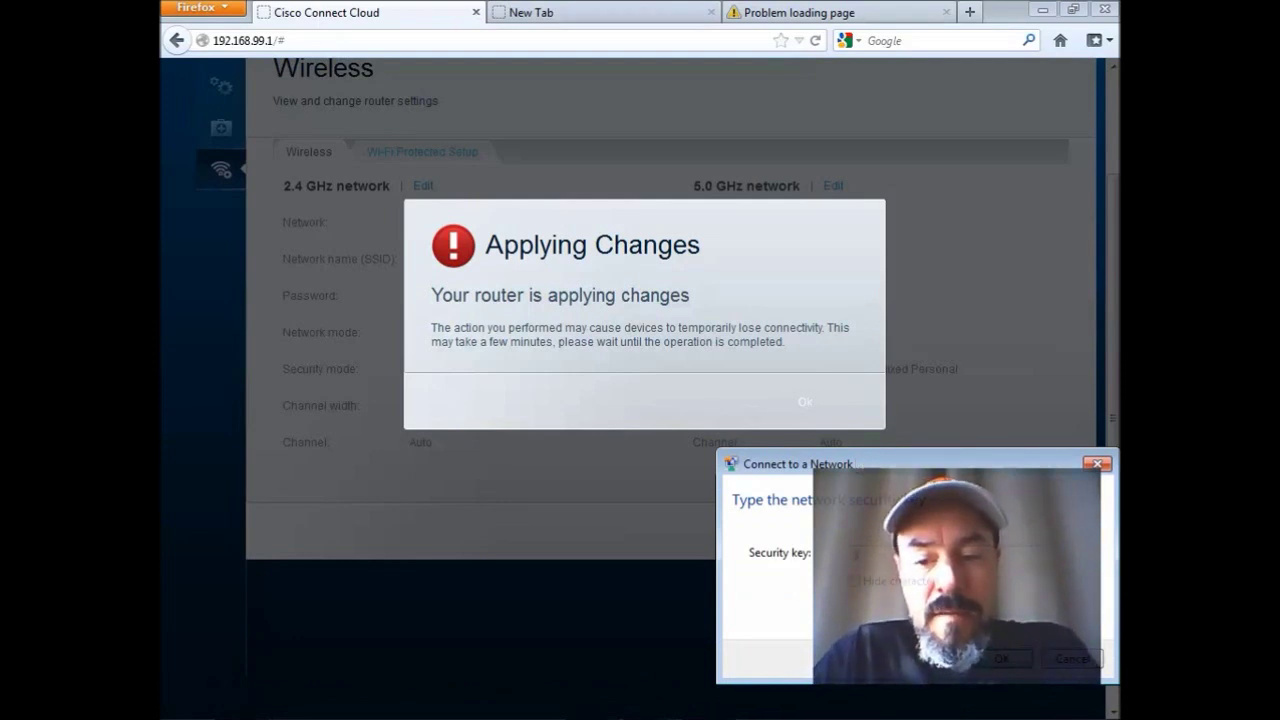
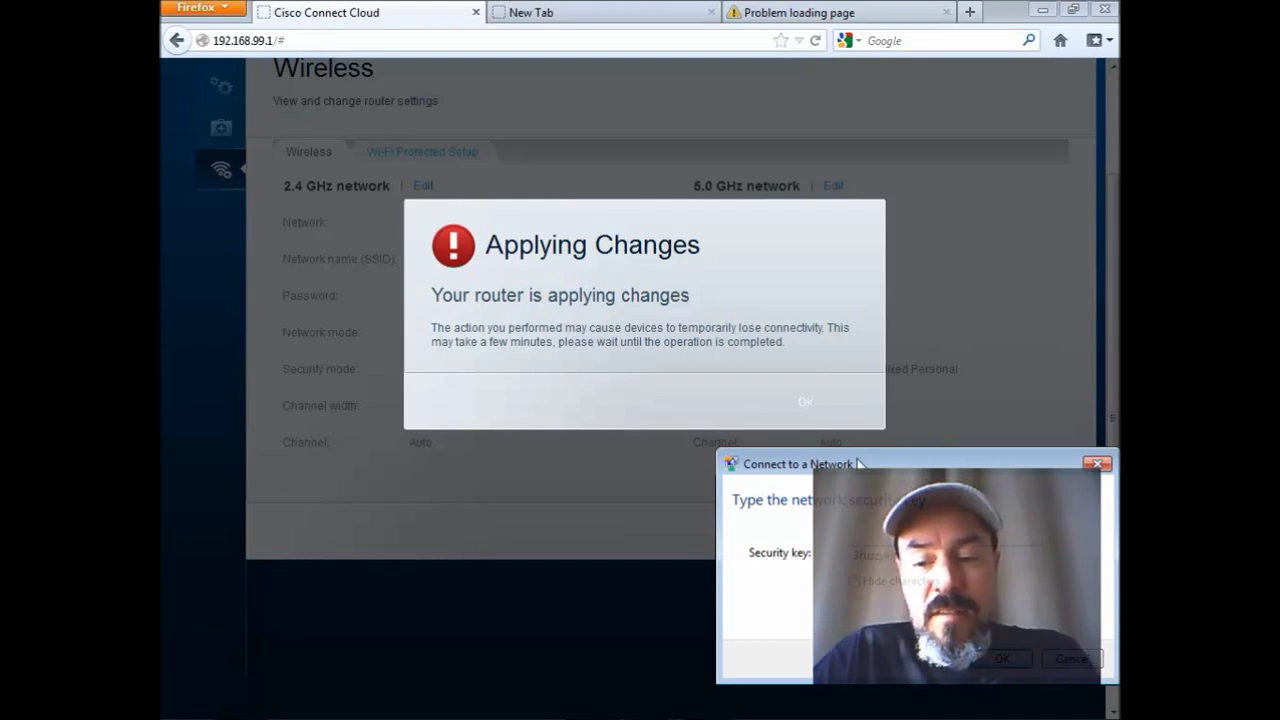
pyautogui.click(1005, 662)
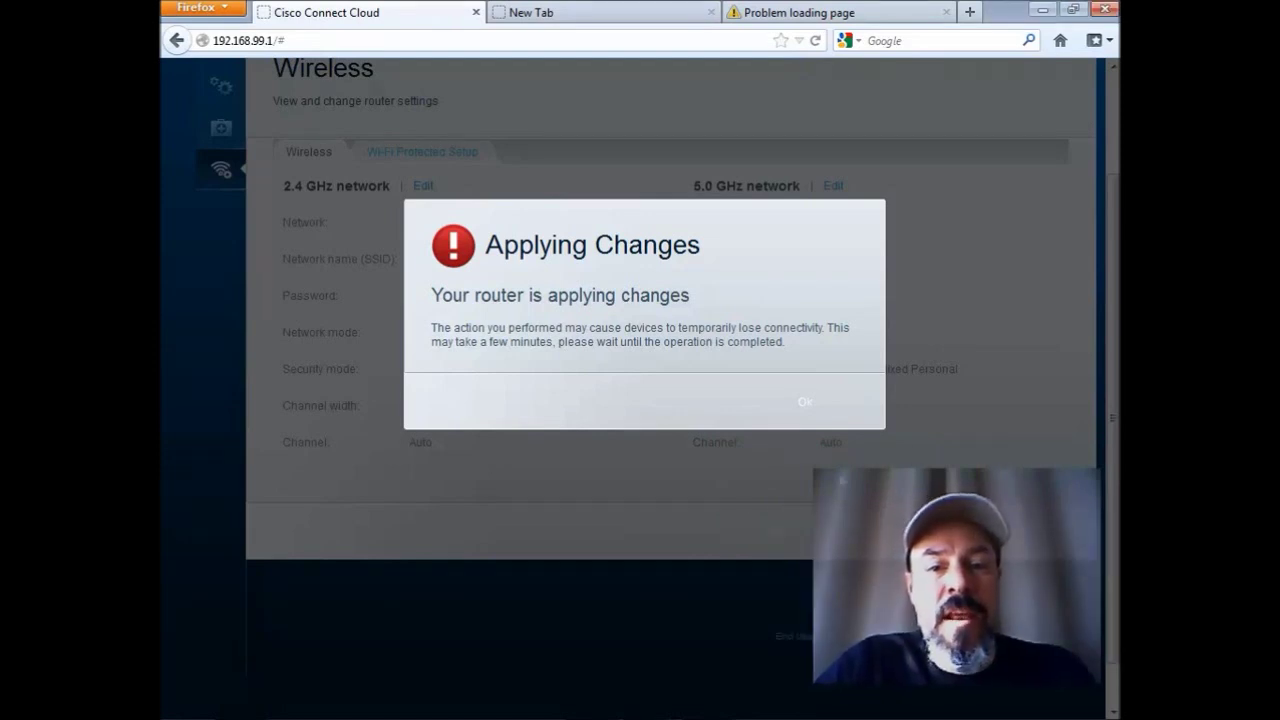
# Remove the trailing # from the address and reload the router page at 192.168.99.1.
pyautogui.click(568, 42)
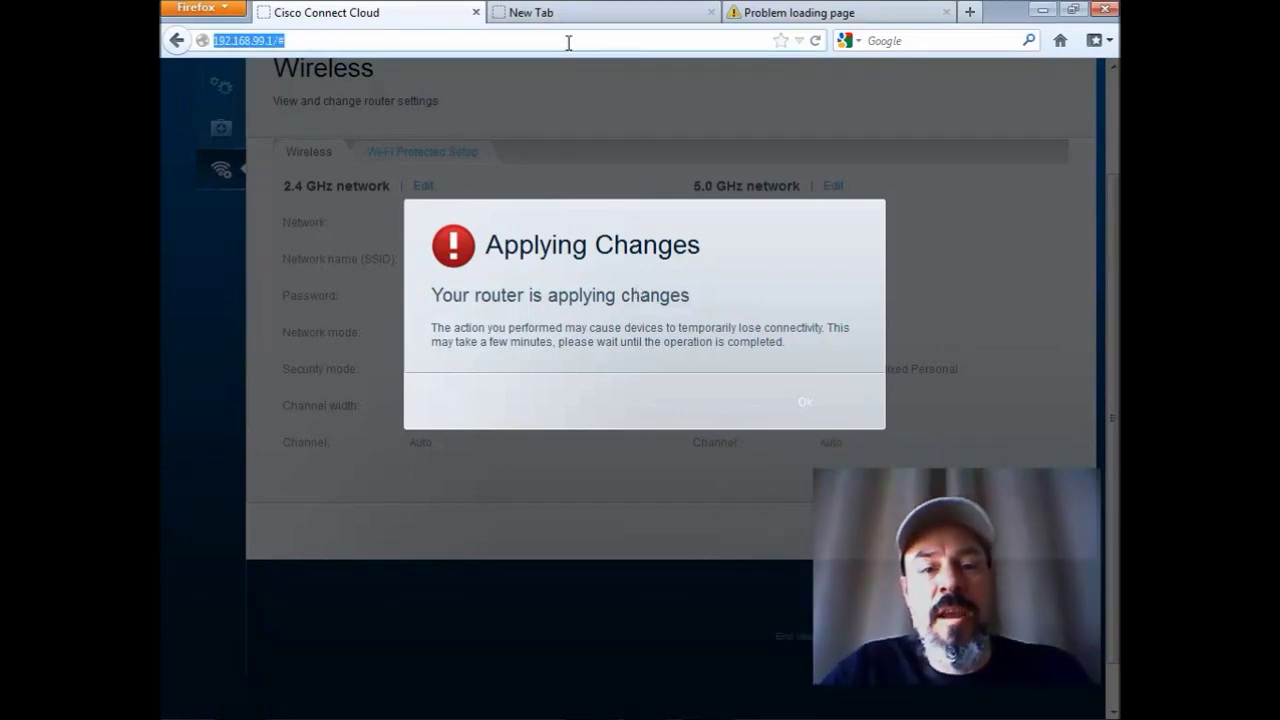
pyautogui.press('End')
pyautogui.press('BackSpace')
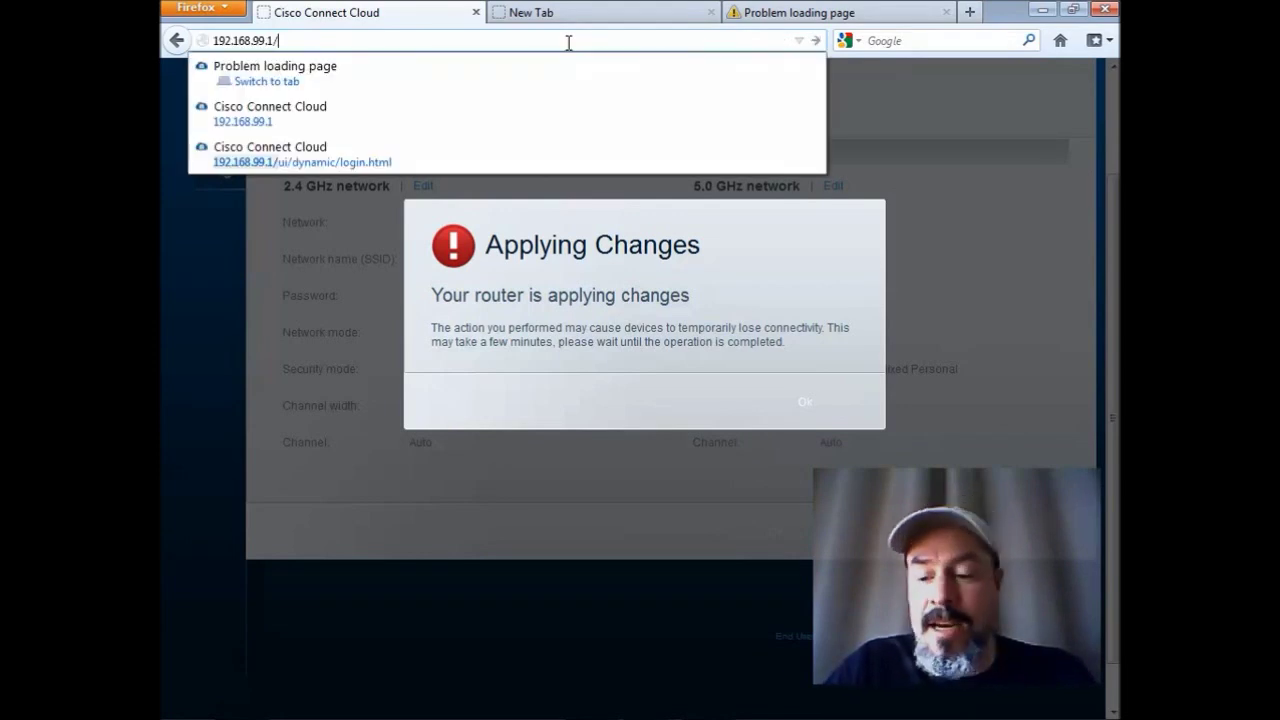
pyautogui.press('Return')
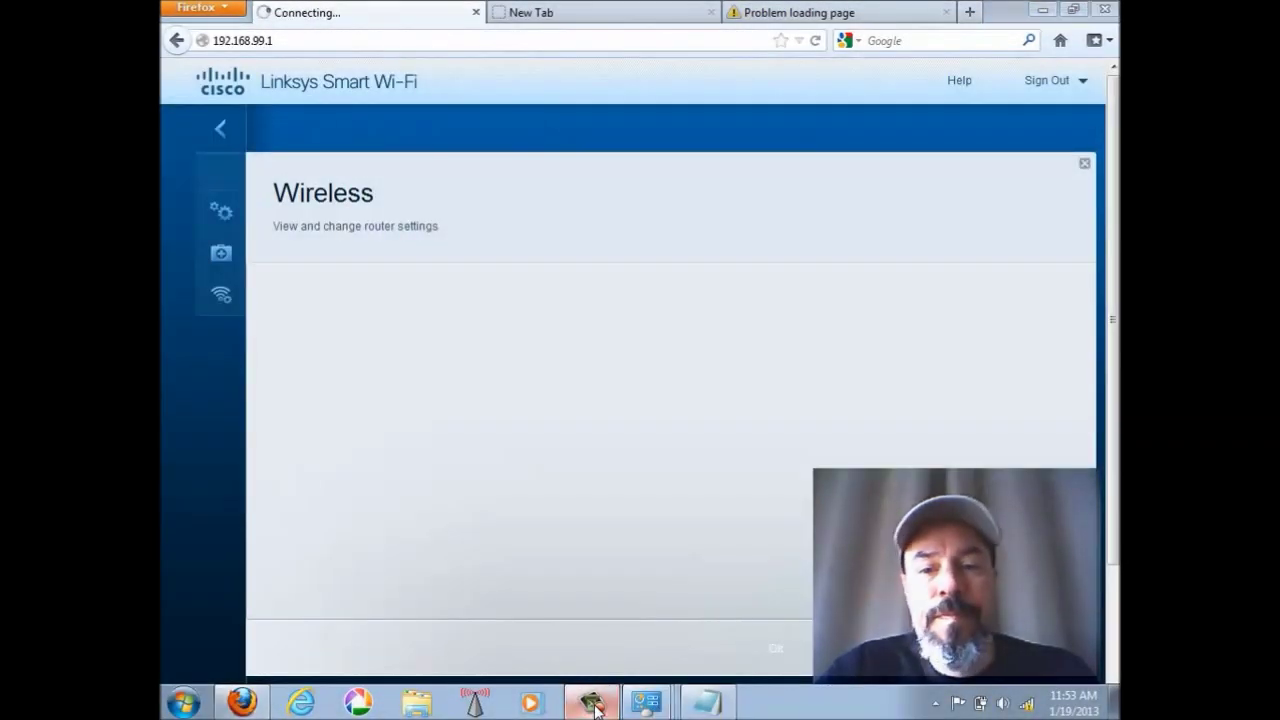
# Bring up the recorder, then open the Wireless page from the sidebar at 192.168.99.1.
pyautogui.click(663, 707)
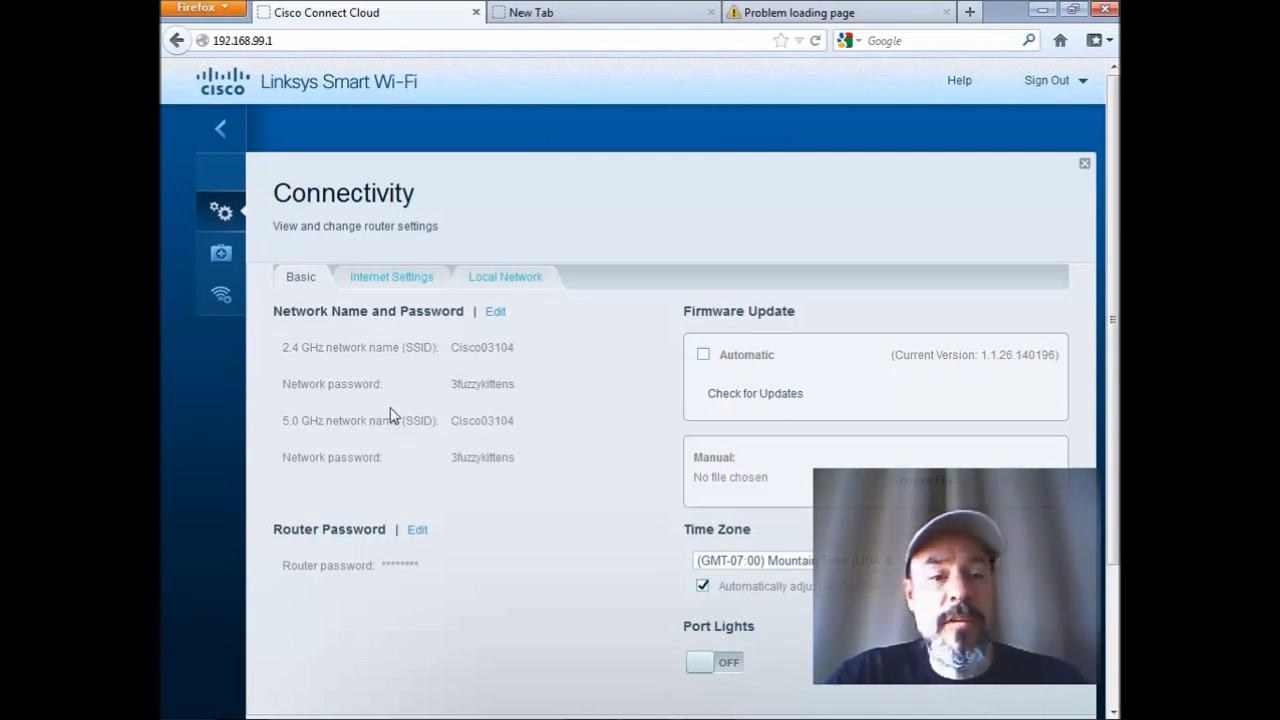
pyautogui.click(205, 296)
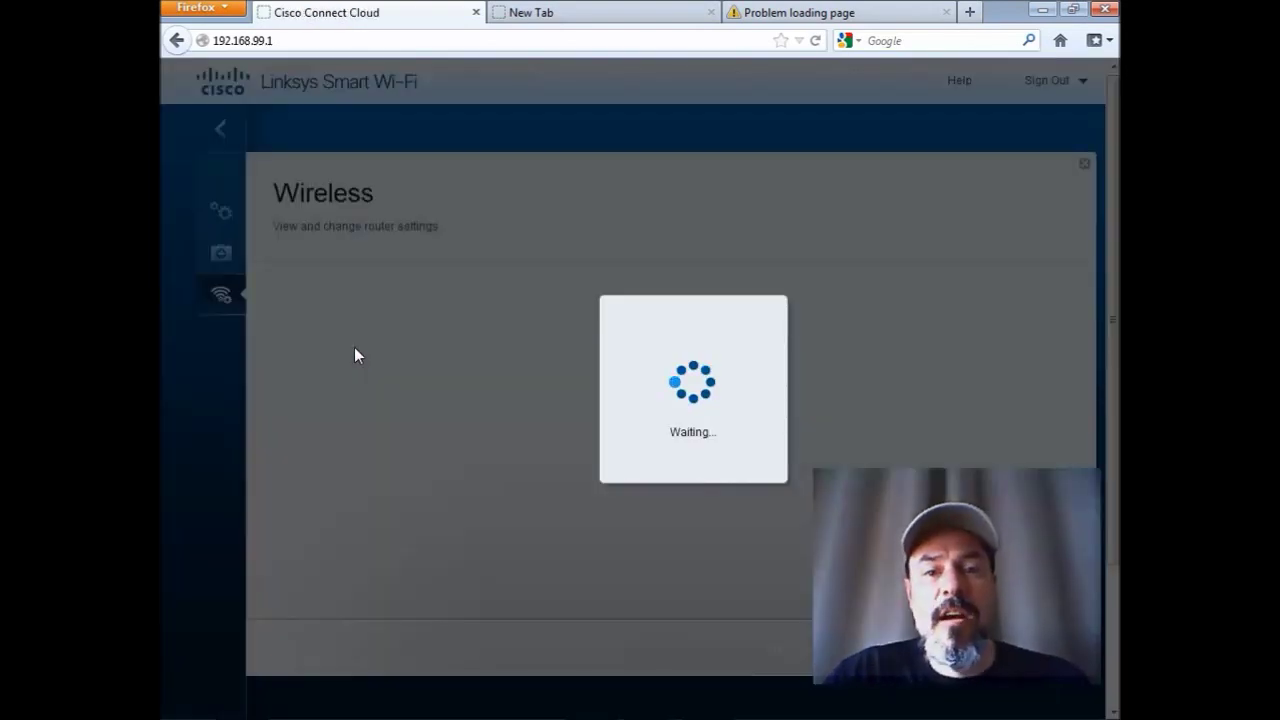